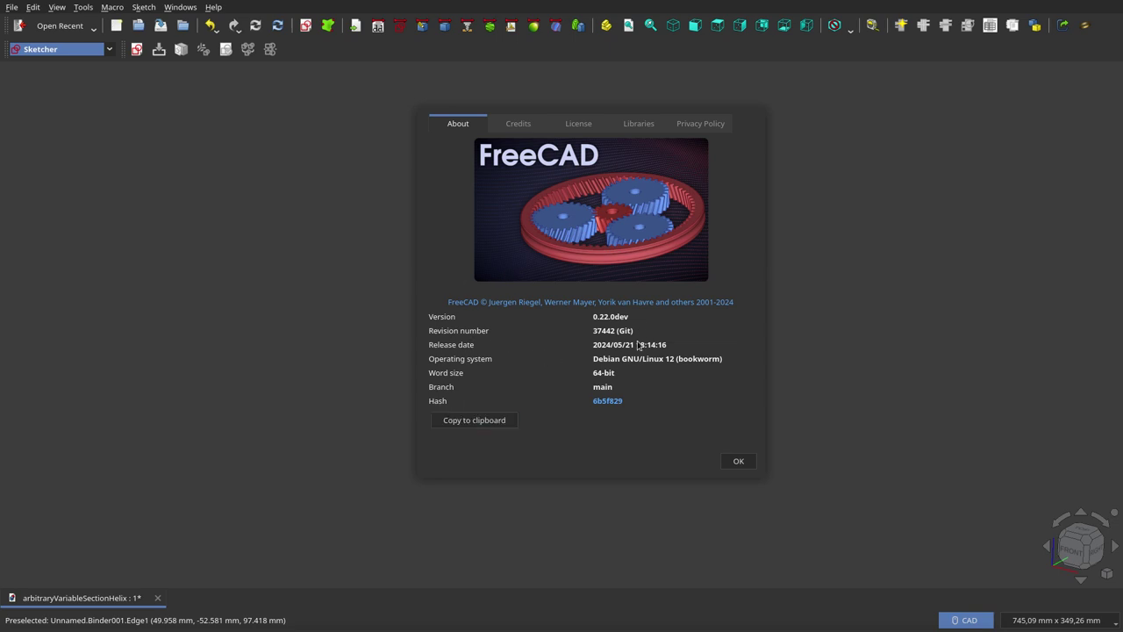
Dismiss the About dialog and zoom in on the helix wire
left_click(738, 461)
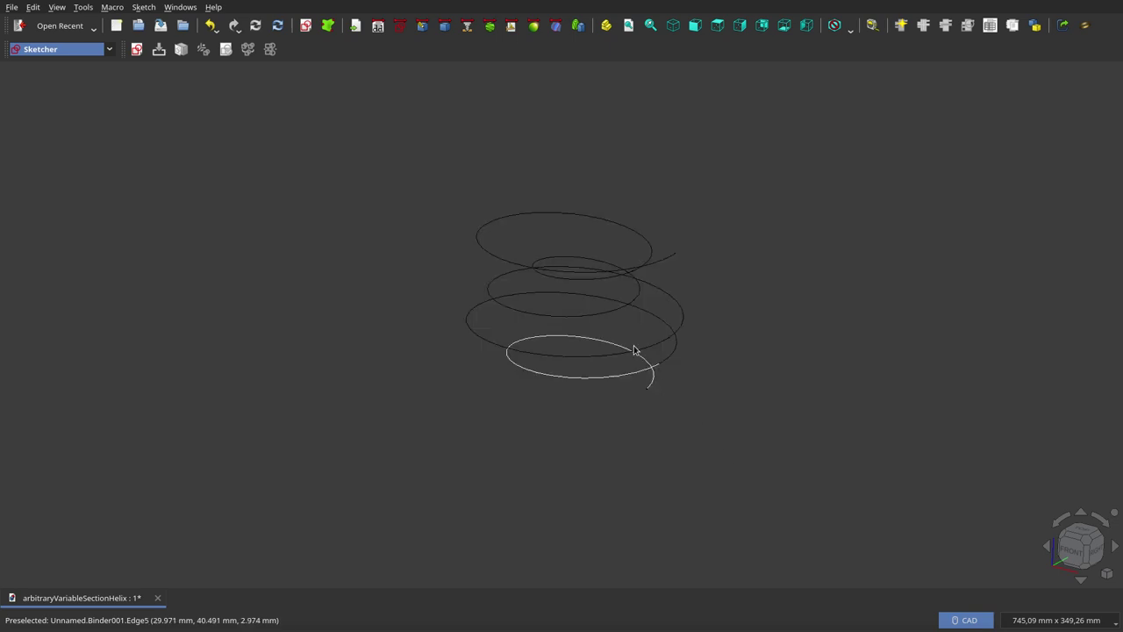
scroll(569, 304, "up", 1)
scroll(566, 303, "up", 1)
scroll(580, 299, "up", 1)
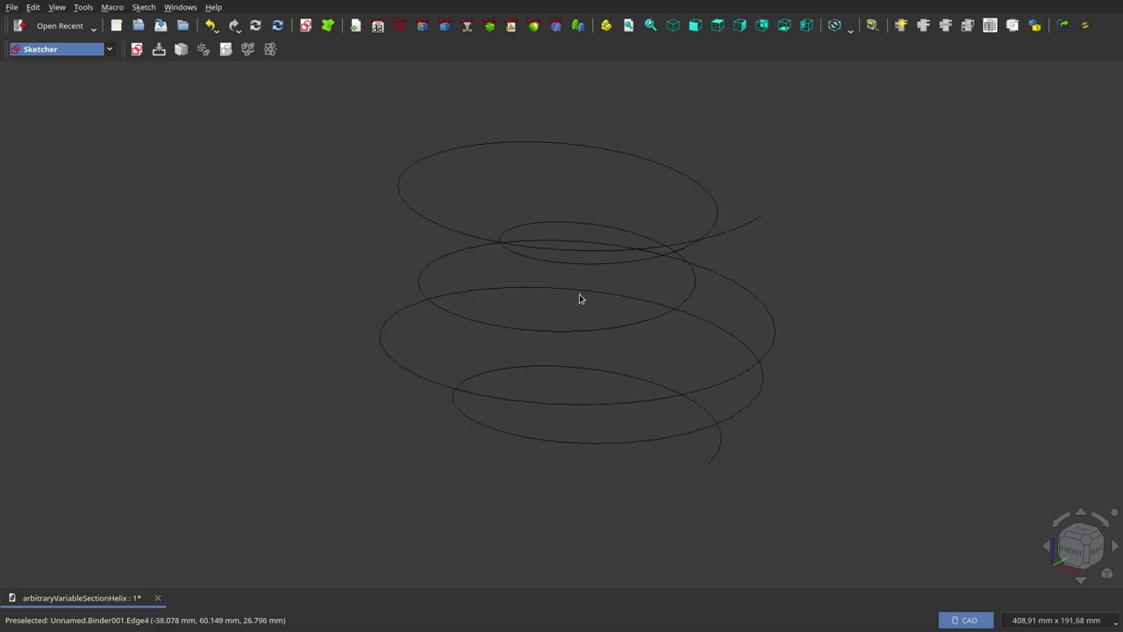
scroll(579, 298, "up", 1)
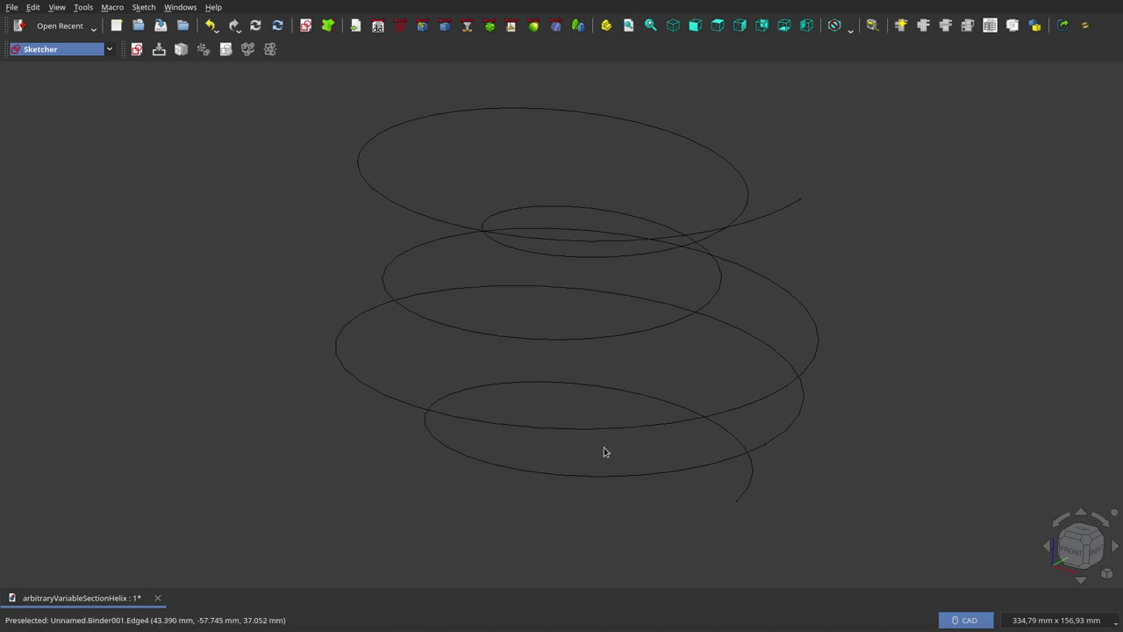
Switch to the Top view and zoom out slightly to see the circular loops of differing radii
left_click(718, 26)
scroll(558, 395, "down", 1)
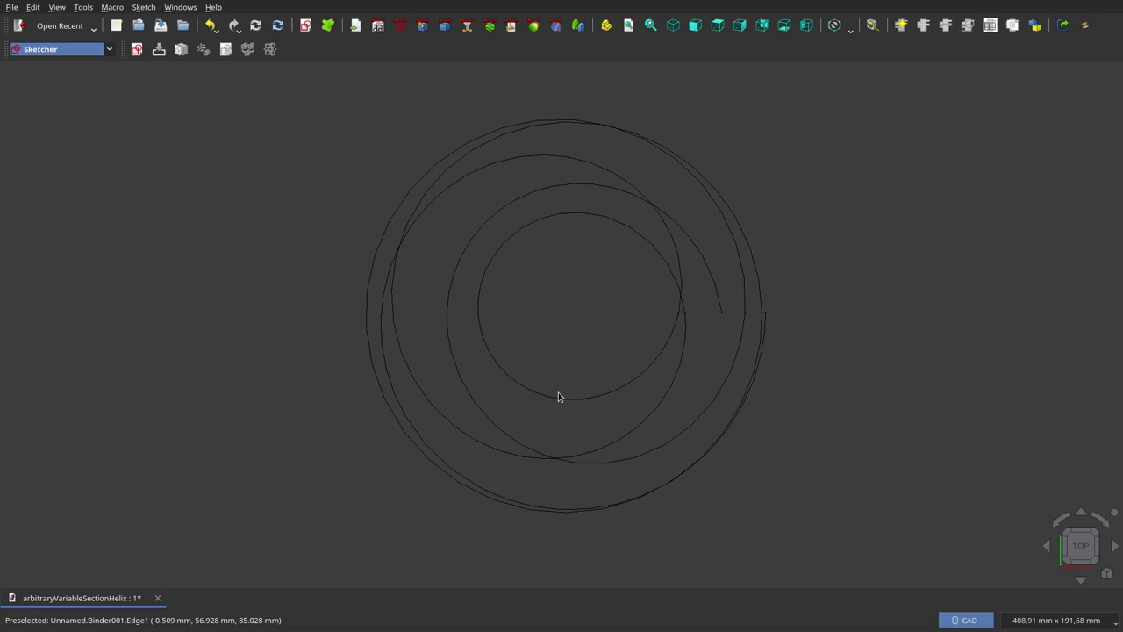
scroll(575, 349, "down", 2)
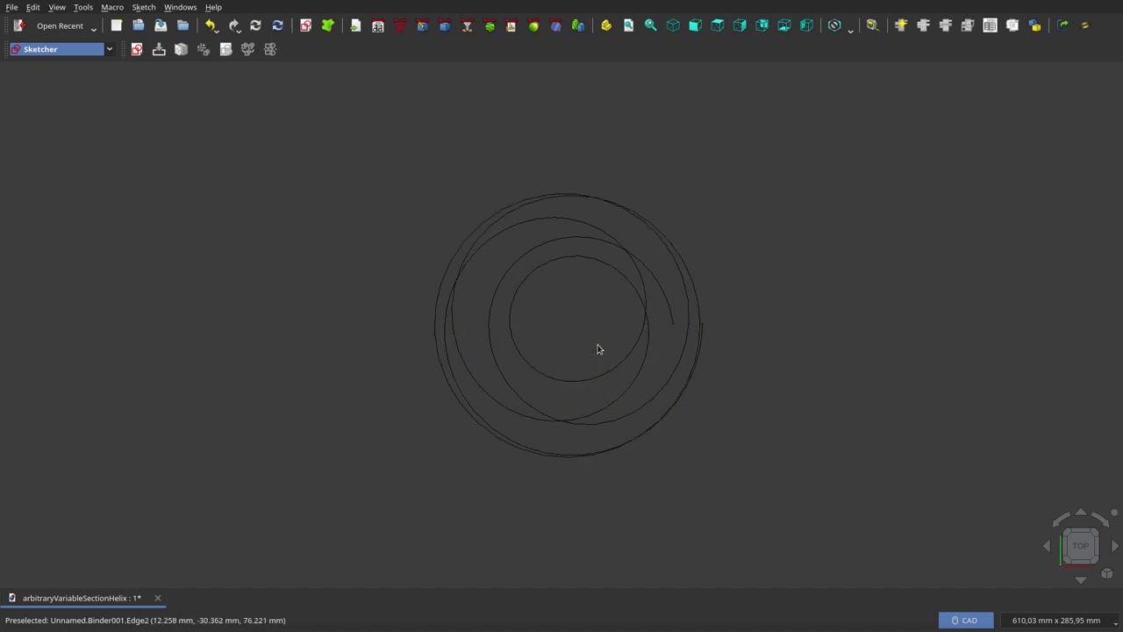
Switch to the Front view to see Binder001's turns side-on as a zigzag
left_click(693, 27)
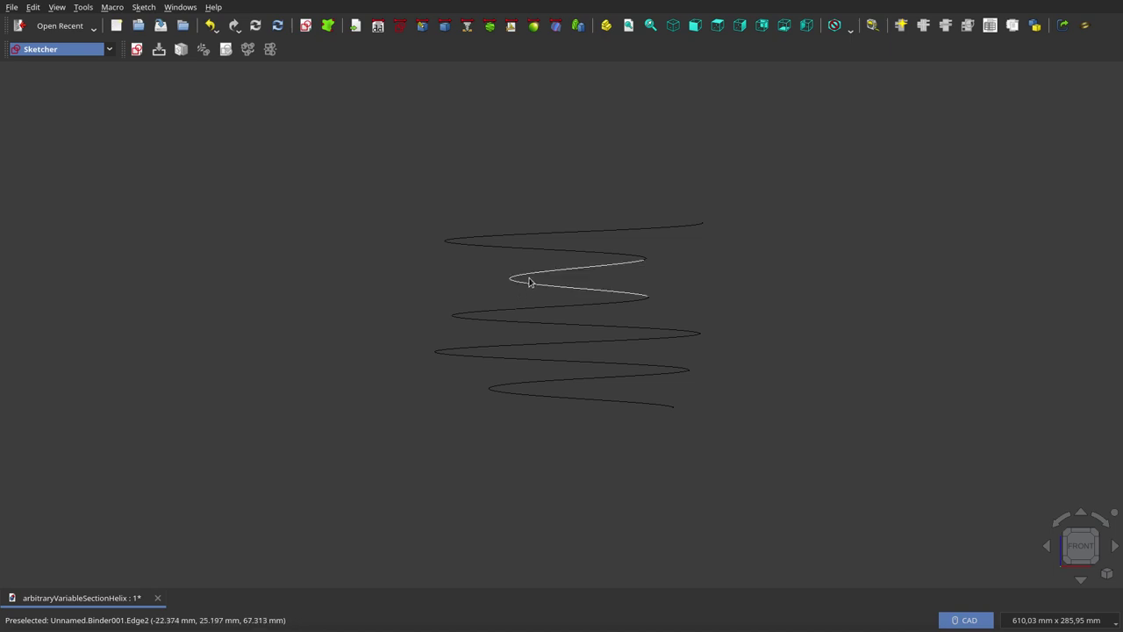
Orbit and zoom the five-turn helix until its loops appear as narrow stacked ellipses
middle_click_drag(579, 270, 574, 343)
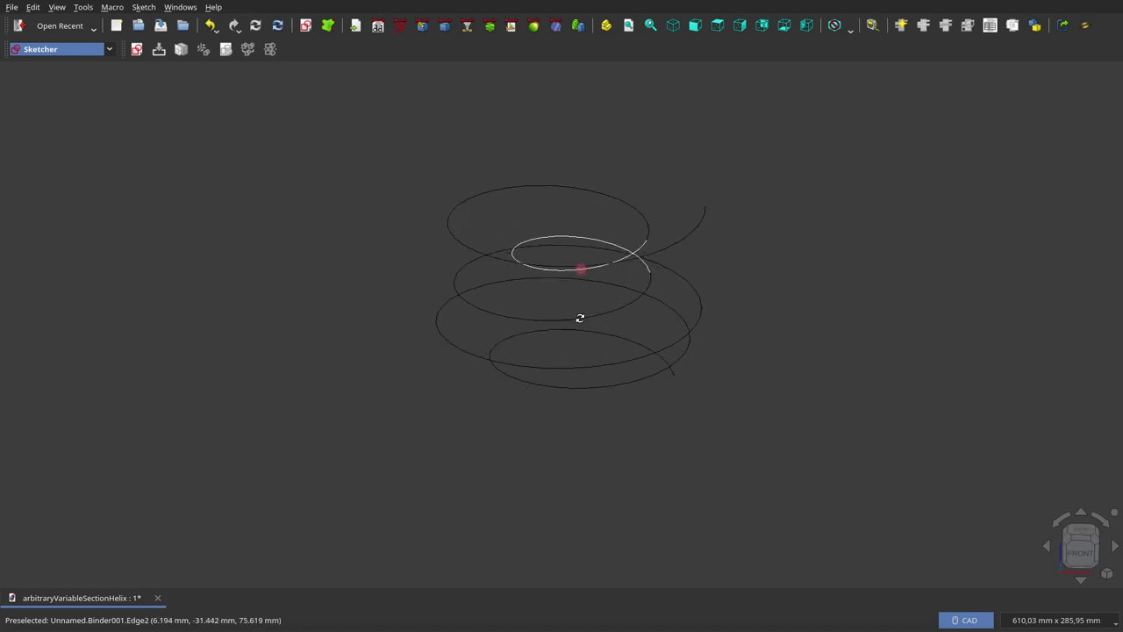
middle_click_drag(641, 454, 624, 355)
scroll(619, 311, "up", 2)
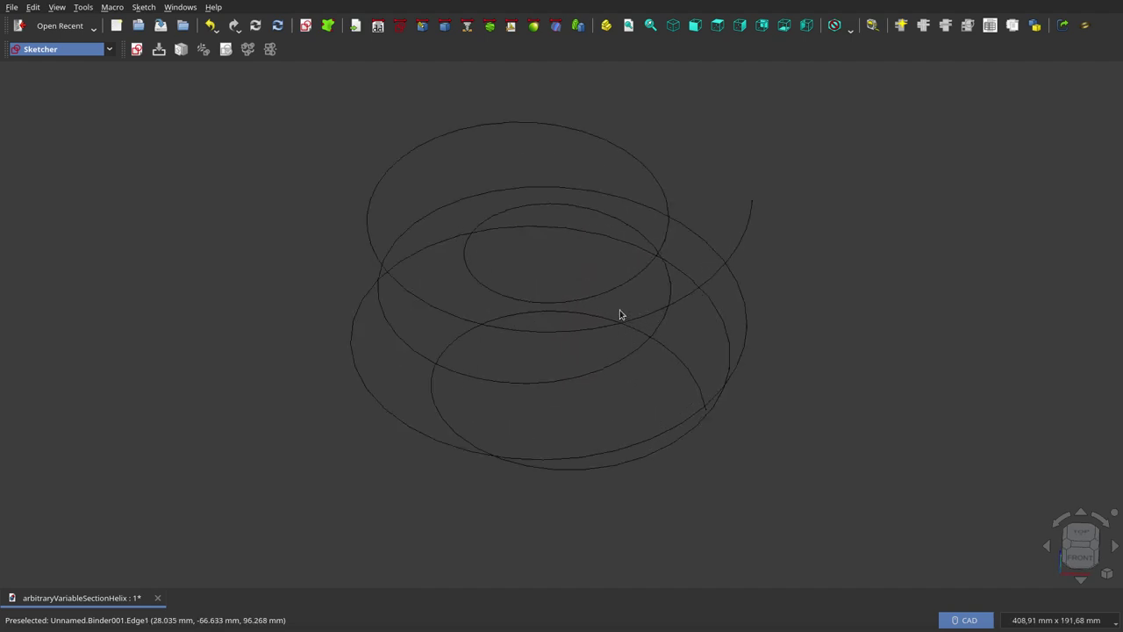
scroll(624, 314, "up", 1)
mouse_move(624, 313)
middle_mouse_down()
mouse_move(586, 328)
mouse_move(591, 243)
mouse_move(611, 269)
mouse_move(614, 333)
middle_mouse_up()
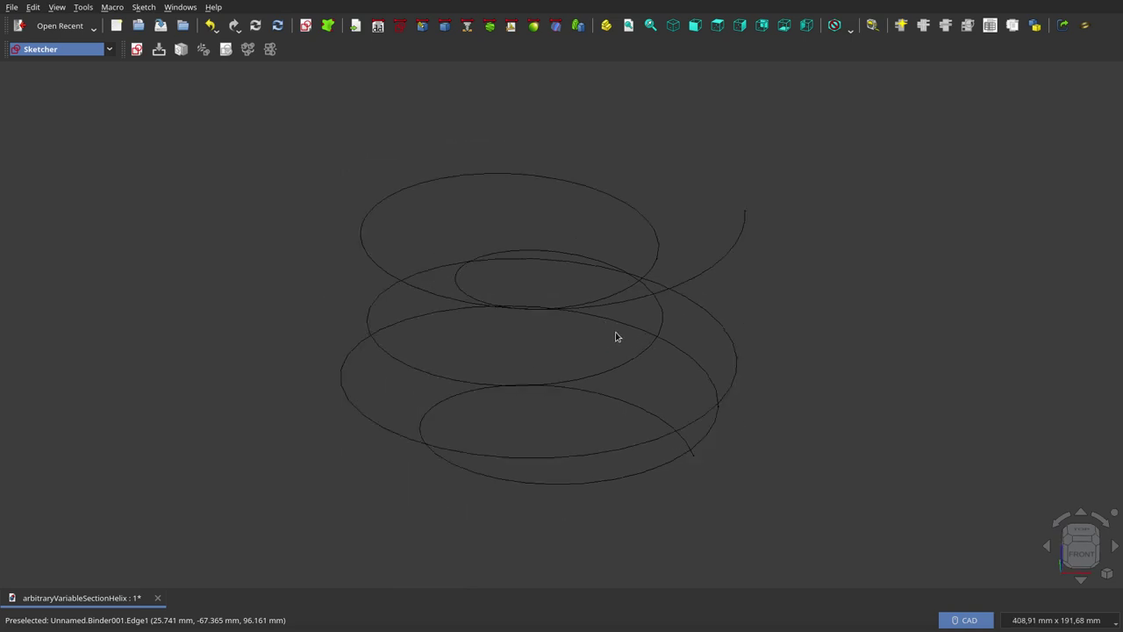
mouse_move(586, 401)
middle_mouse_down()
mouse_move(586, 368)
mouse_move(511, 377)
mouse_move(419, 353)
mouse_move(409, 322)
mouse_move(570, 331)
mouse_move(579, 271)
mouse_move(590, 347)
mouse_move(532, 371)
middle_mouse_up()
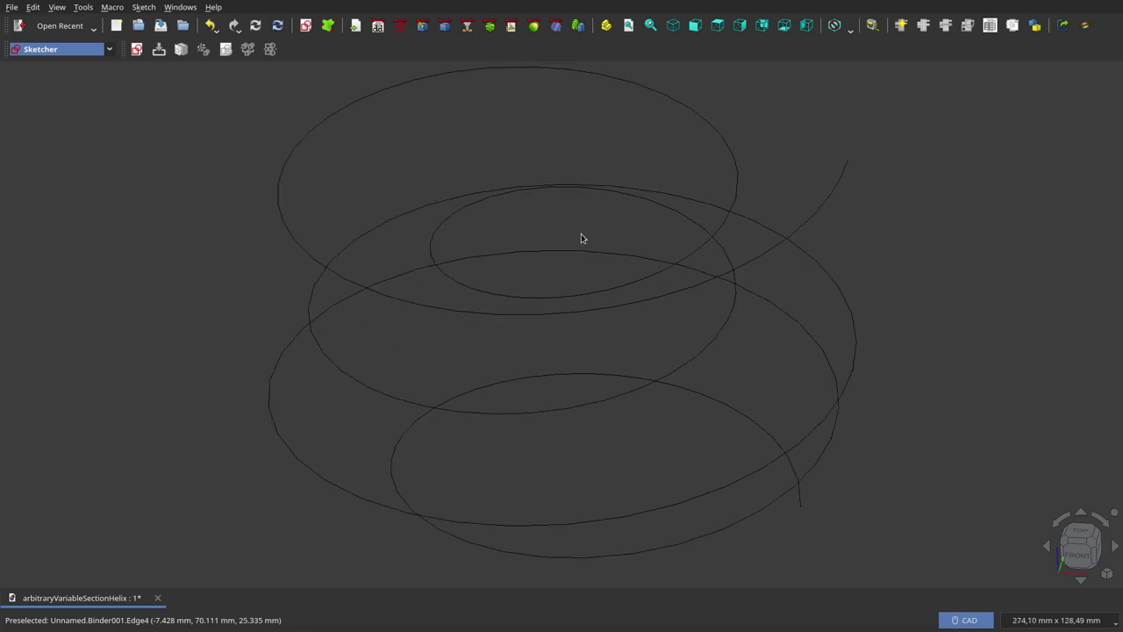
mouse_move(581, 239)
middle_mouse_down()
mouse_move(582, 181)
mouse_move(600, 193)
mouse_move(586, 172)
mouse_move(571, 240)
mouse_move(562, 155)
mouse_move(578, 213)
middle_mouse_up()
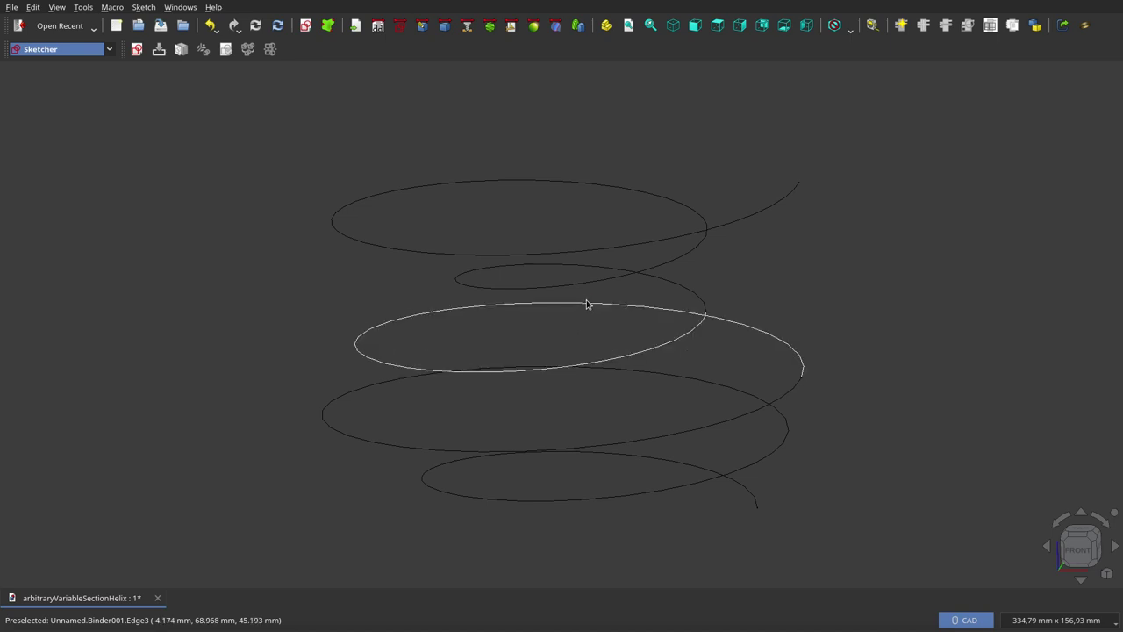
mouse_move(586, 300)
middle_mouse_down()
mouse_move(576, 314)
mouse_move(602, 331)
mouse_move(732, 310)
mouse_move(586, 220)
mouse_move(494, 254)
mouse_move(512, 313)
mouse_move(535, 331)
mouse_move(598, 167)
middle_mouse_up()
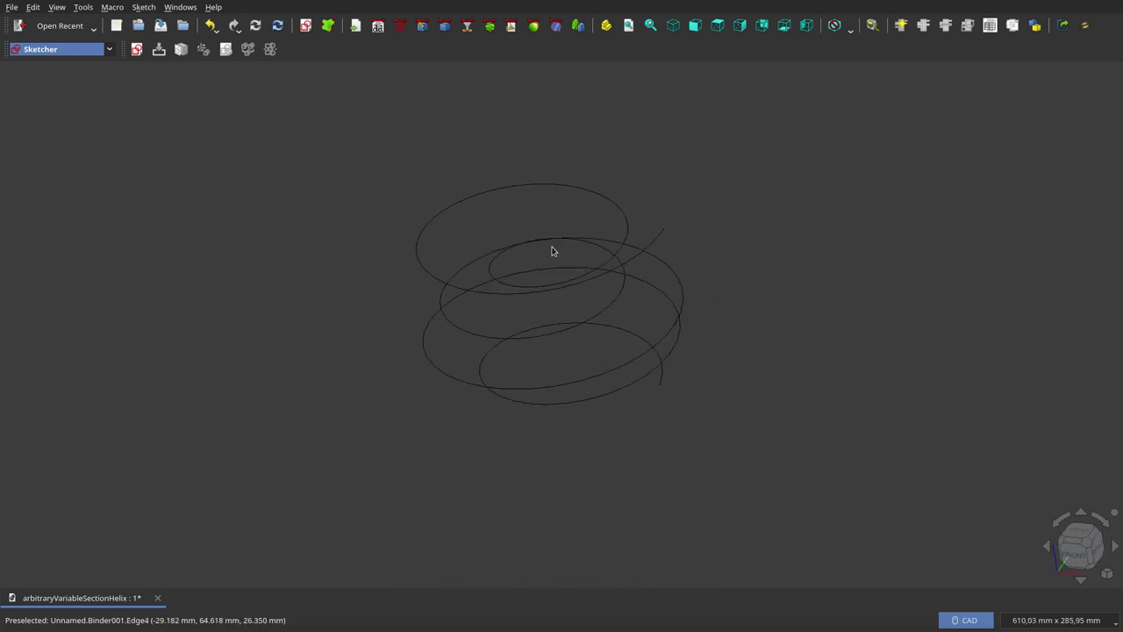
mouse_move(553, 253)
middle_mouse_down()
mouse_move(571, 169)
mouse_move(574, 276)
mouse_move(757, 278)
mouse_move(747, 228)
mouse_move(717, 185)
mouse_move(698, 230)
mouse_move(541, 208)
mouse_move(536, 260)
mouse_move(397, 268)
mouse_move(321, 246)
mouse_move(426, 289)
mouse_move(576, 295)
mouse_move(617, 259)
mouse_move(626, 173)
mouse_move(574, 281)
mouse_move(570, 219)
mouse_move(604, 225)
mouse_move(648, 210)
mouse_move(634, 196)
mouse_move(574, 271)
mouse_move(579, 318)
mouse_move(658, 343)
mouse_move(792, 334)
mouse_move(752, 246)
mouse_move(541, 234)
mouse_move(479, 266)
mouse_move(487, 291)
mouse_move(517, 308)
mouse_move(609, 313)
mouse_move(622, 245)
mouse_move(600, 233)
mouse_move(580, 356)
middle_mouse_up()
Zoom and orbit the helix to an oblique, nearly edge-on angle showing a slanted zigzag
scroll(560, 290, "up", 3)
scroll(591, 316, "down", 2)
scroll(580, 300, "up", 2)
mouse_move(580, 299)
middle_mouse_down()
mouse_move(566, 258)
mouse_move(554, 289)
mouse_move(483, 301)
mouse_move(396, 281)
mouse_move(356, 251)
middle_mouse_up()
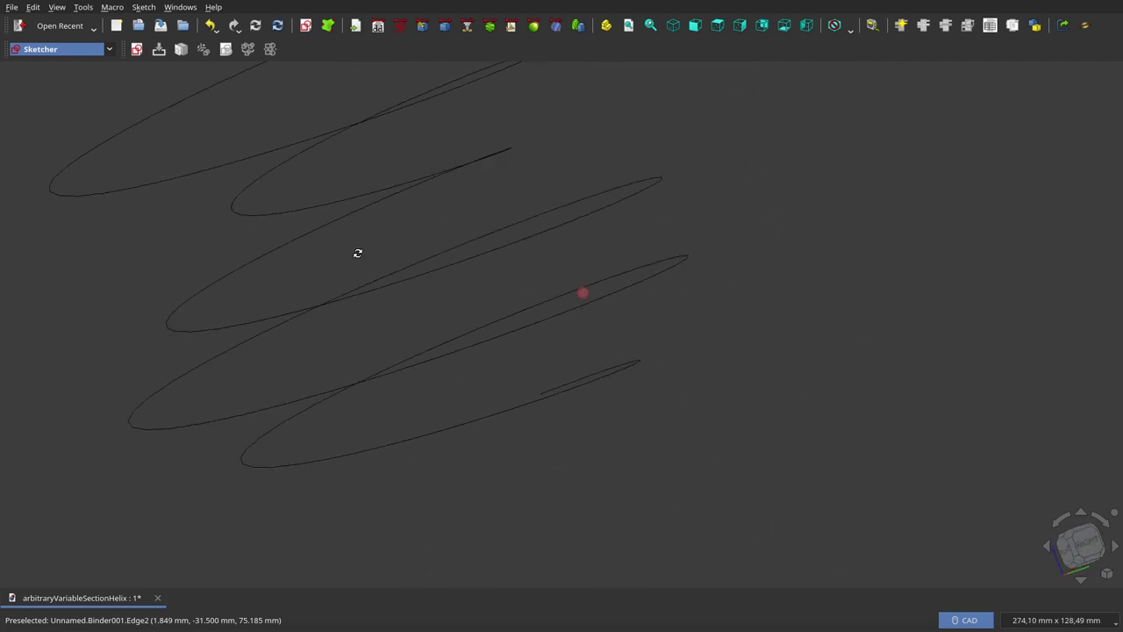
scroll(526, 301, "down", 2)
scroll(525, 274, "down", 2)
middle_click_drag(558, 313, 696, 310)
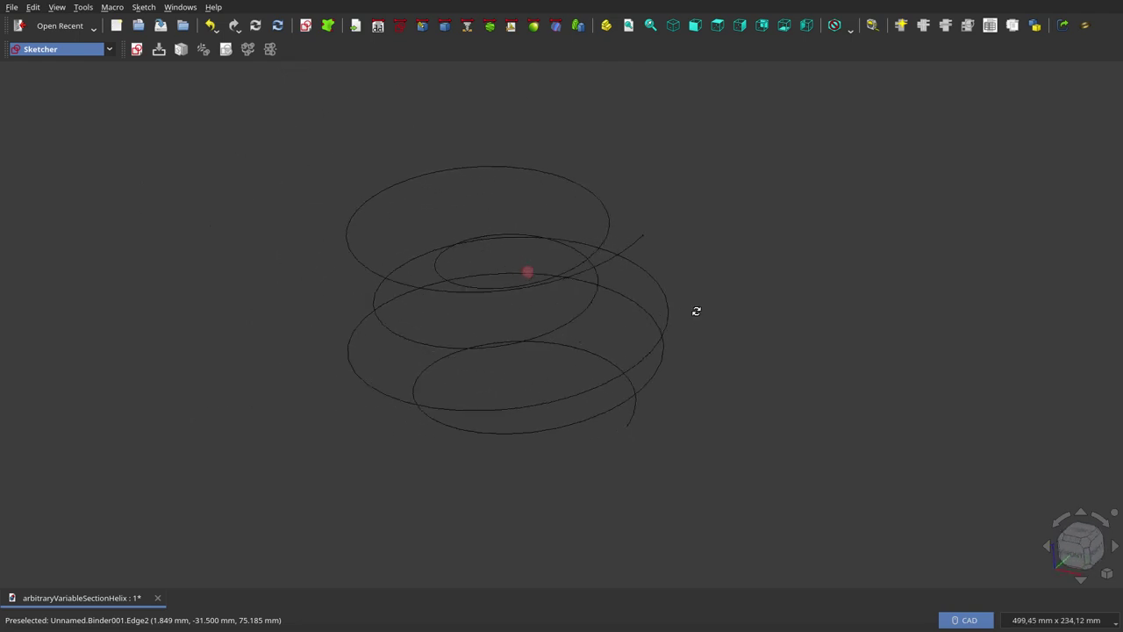
mouse_move(854, 280)
middle_mouse_down()
mouse_move(860, 246)
mouse_move(826, 272)
middle_mouse_up()
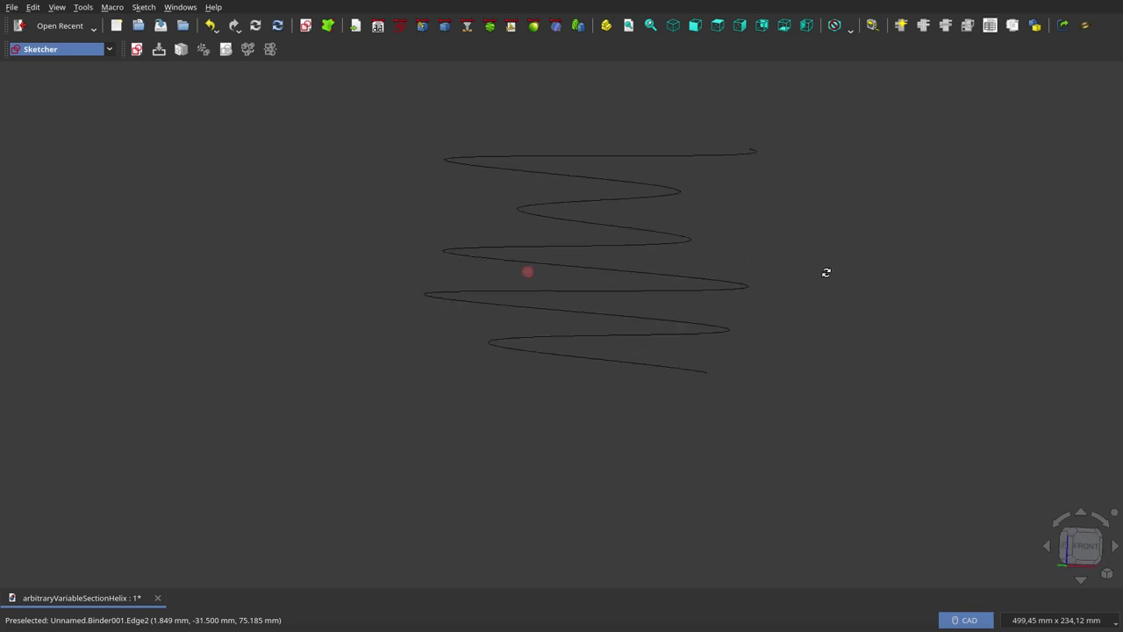
mouse_move(727, 315)
middle_mouse_down()
mouse_move(679, 333)
mouse_move(659, 361)
mouse_move(497, 277)
mouse_move(497, 263)
mouse_move(622, 248)
middle_mouse_up()
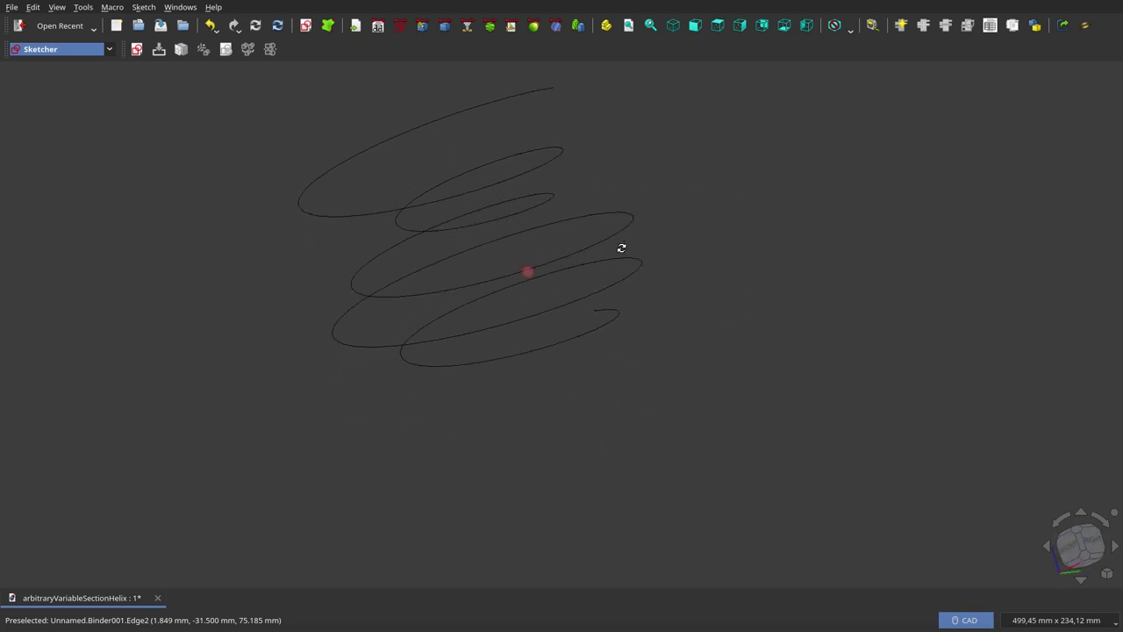
mouse_move(845, 267)
middle_mouse_down()
mouse_move(923, 279)
mouse_move(838, 273)
middle_mouse_up()
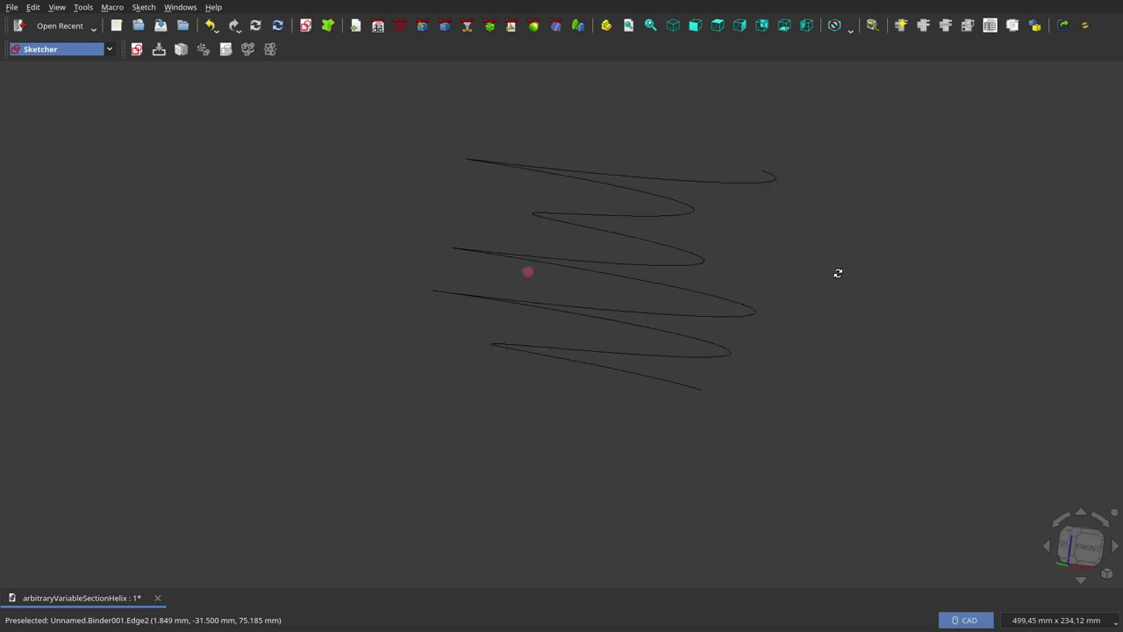